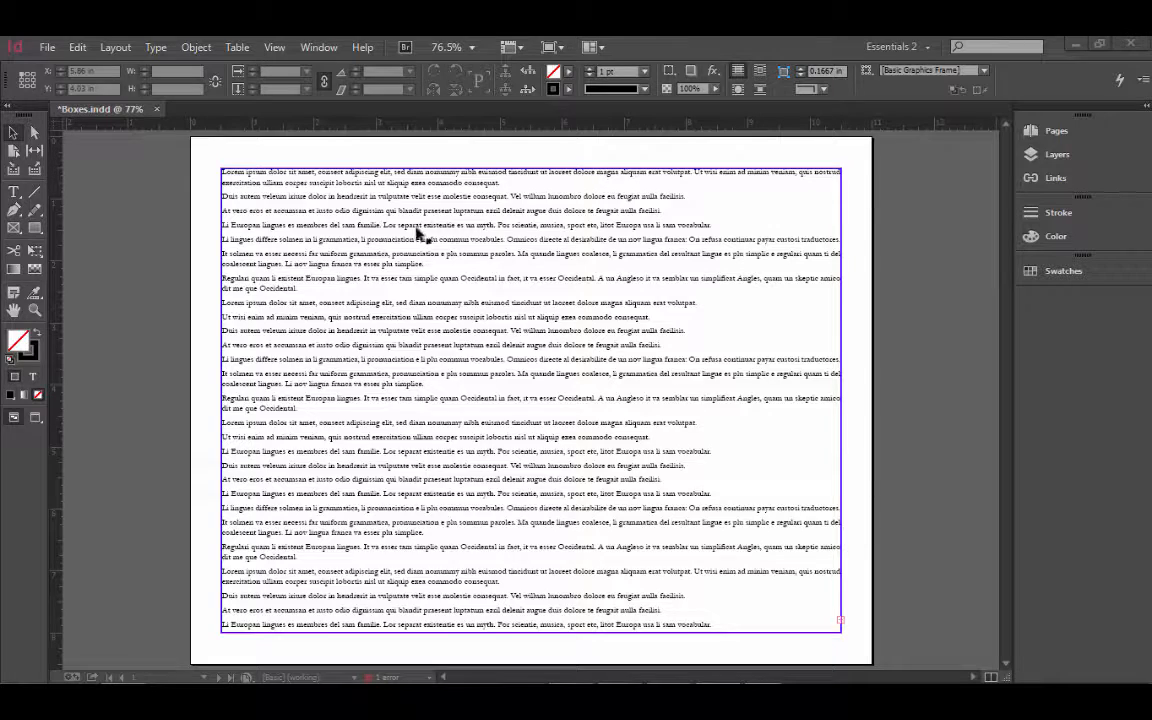
- Open the Window menu over the lorem ipsum page
left_click(320, 47)
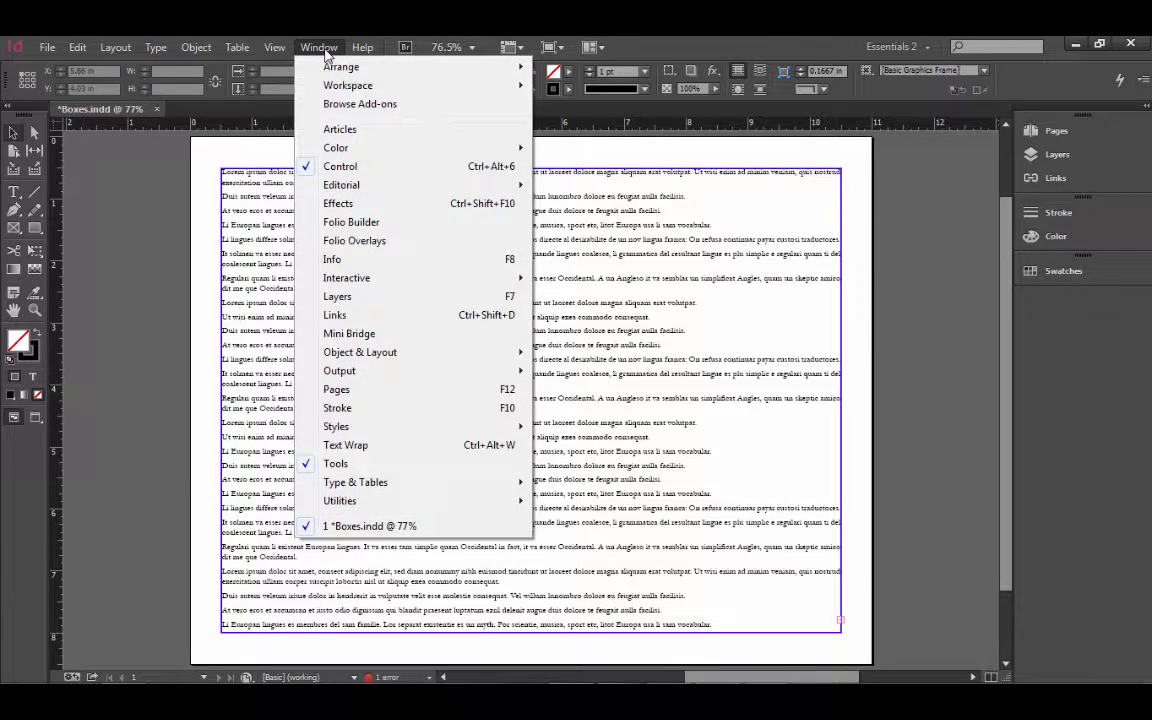
- Show the Text Wrap panel and draw a 4.035 × 3.72 in frame over the text
left_click(389, 449)
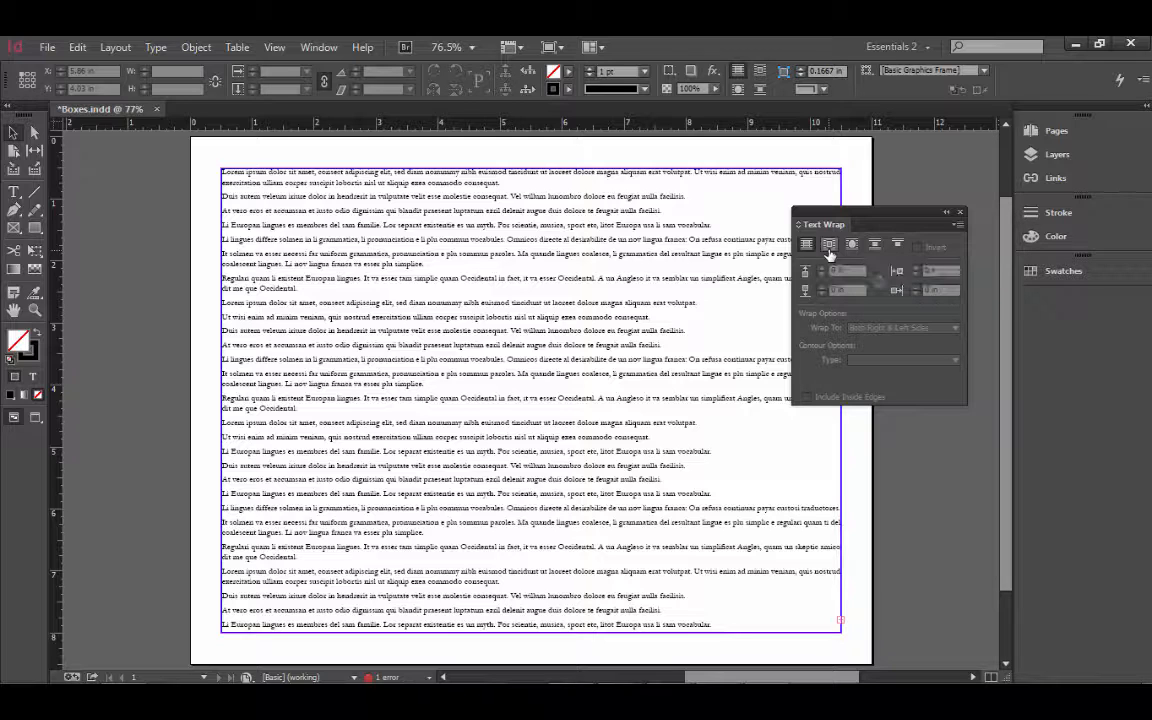
left_click(829, 246)
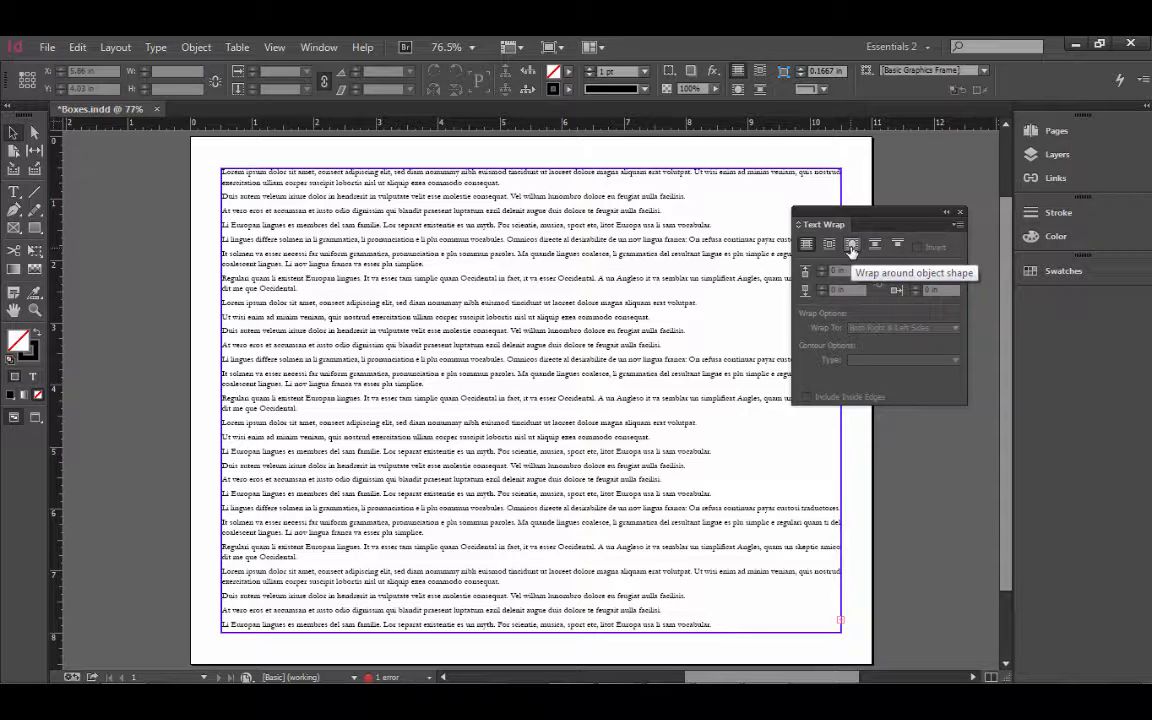
left_click_drag(850, 213, 861, 205)
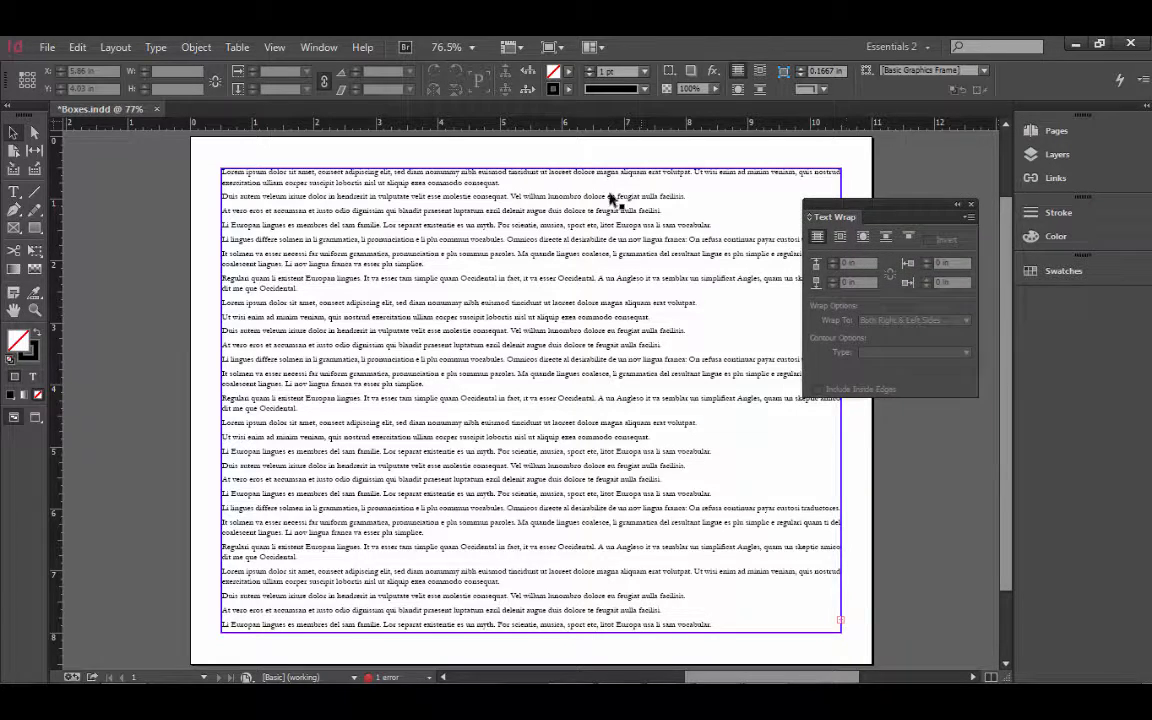
left_click(35, 227)
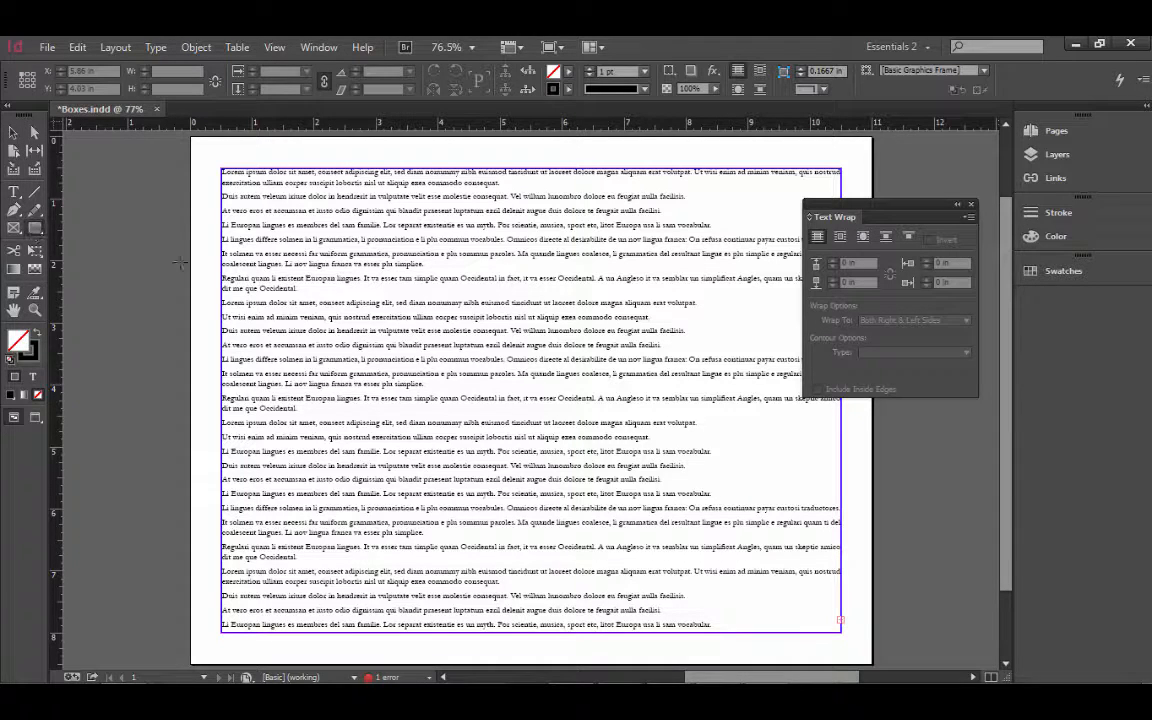
mouse_move(336, 236)
left_mouse_down()
mouse_move(356, 297)
mouse_move(582, 380)
mouse_move(585, 467)
left_mouse_up()
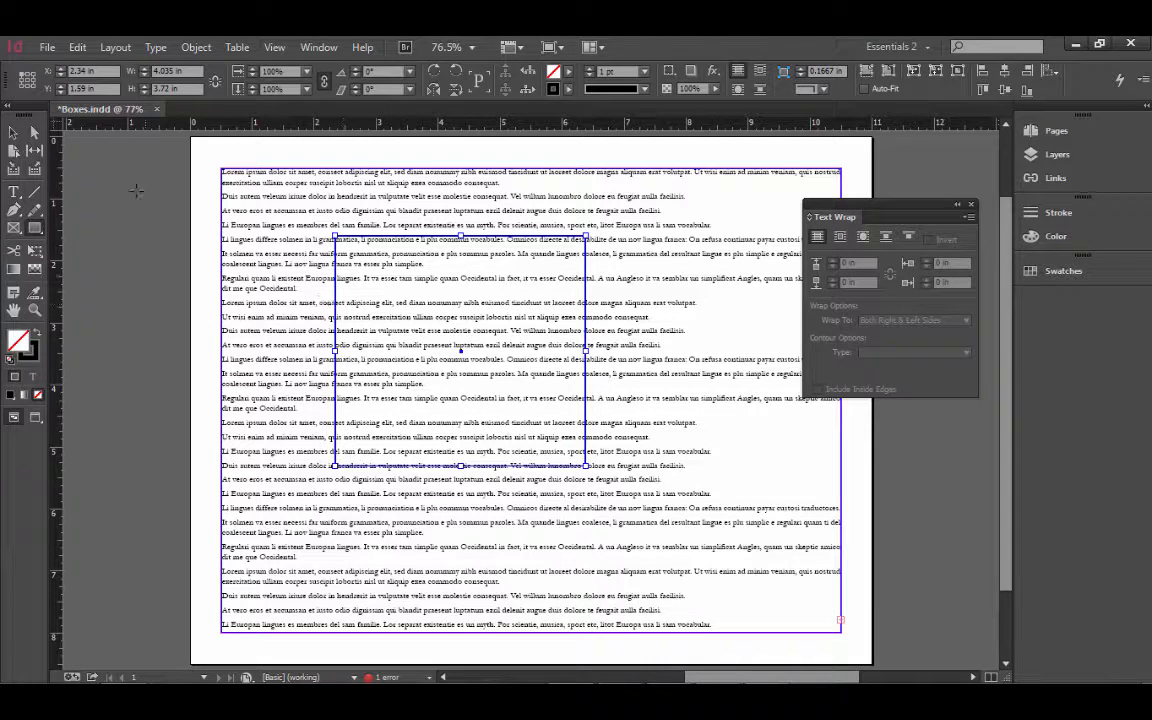
- Place Dog Silo.psd into the selected frame
left_click(48, 50)
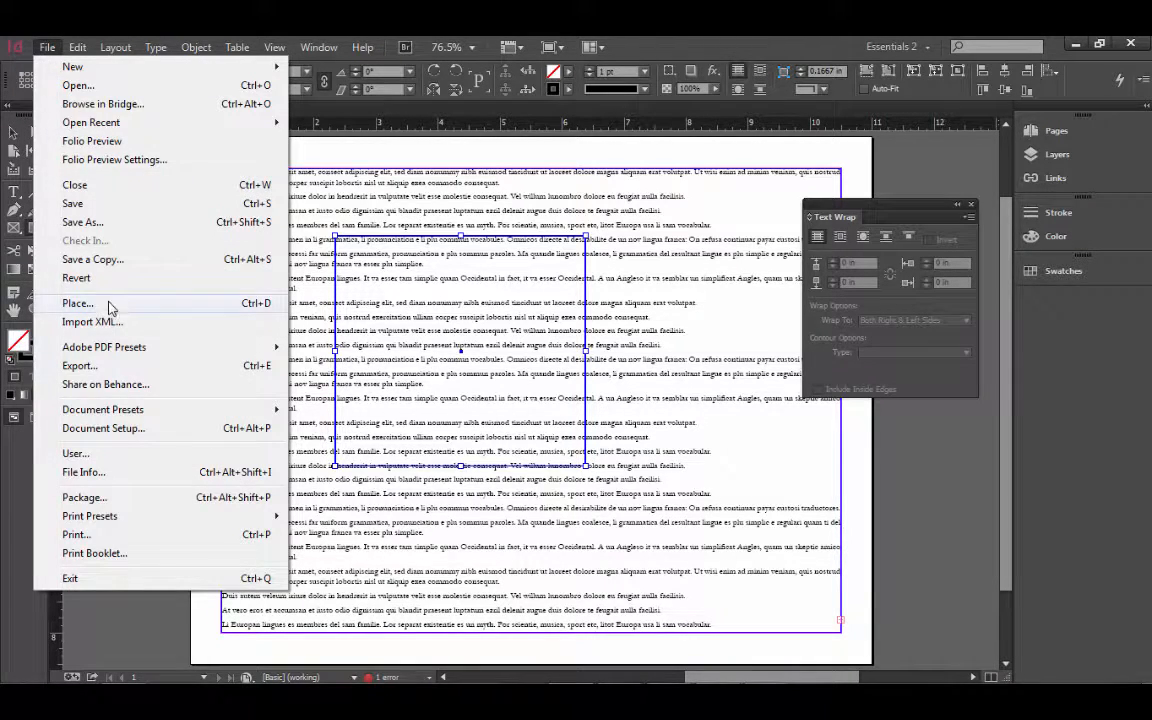
left_click(80, 304)
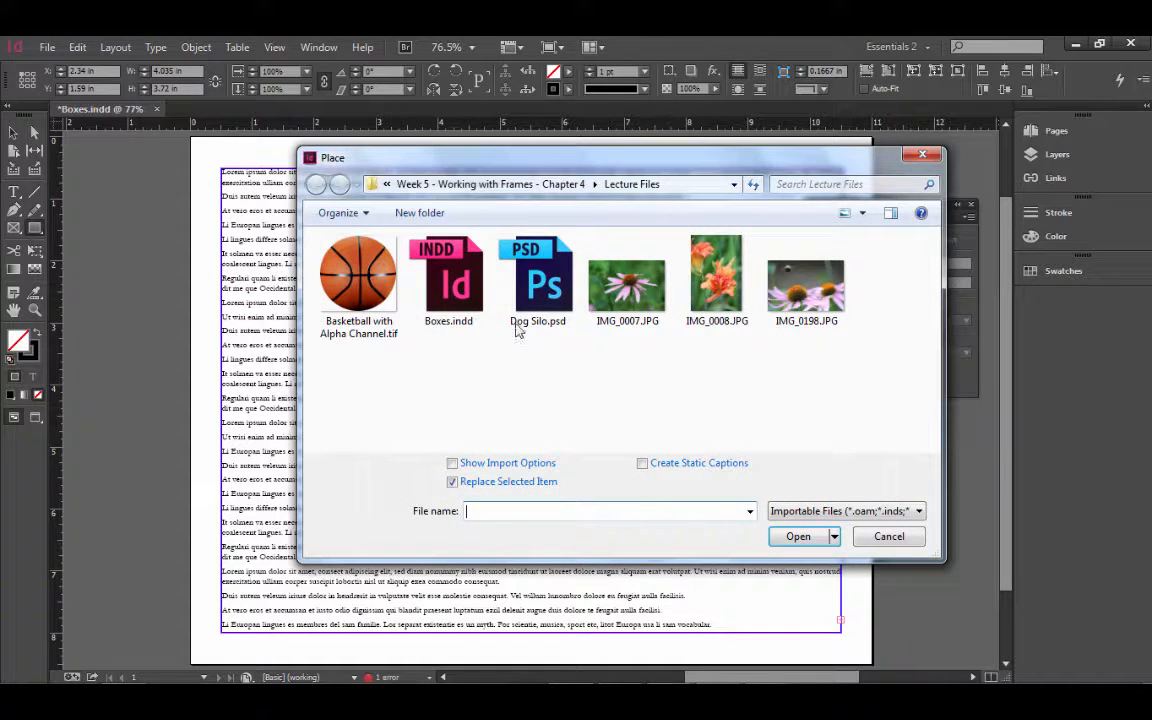
left_click(518, 322)
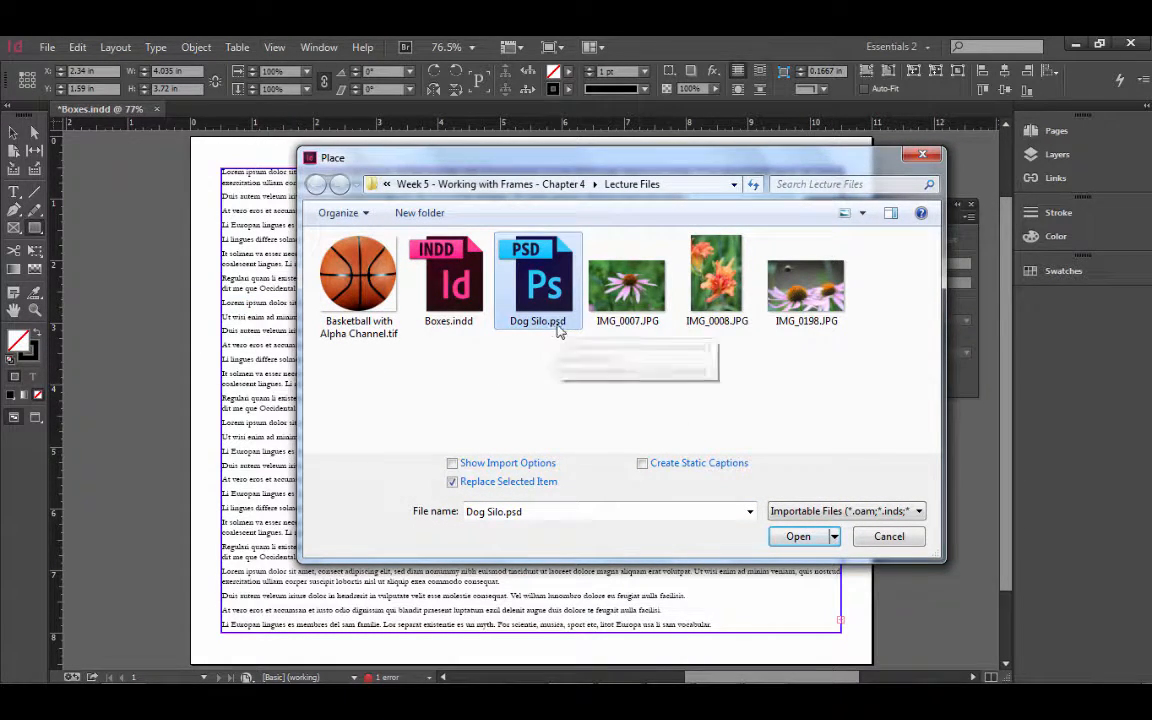
left_click(796, 540)
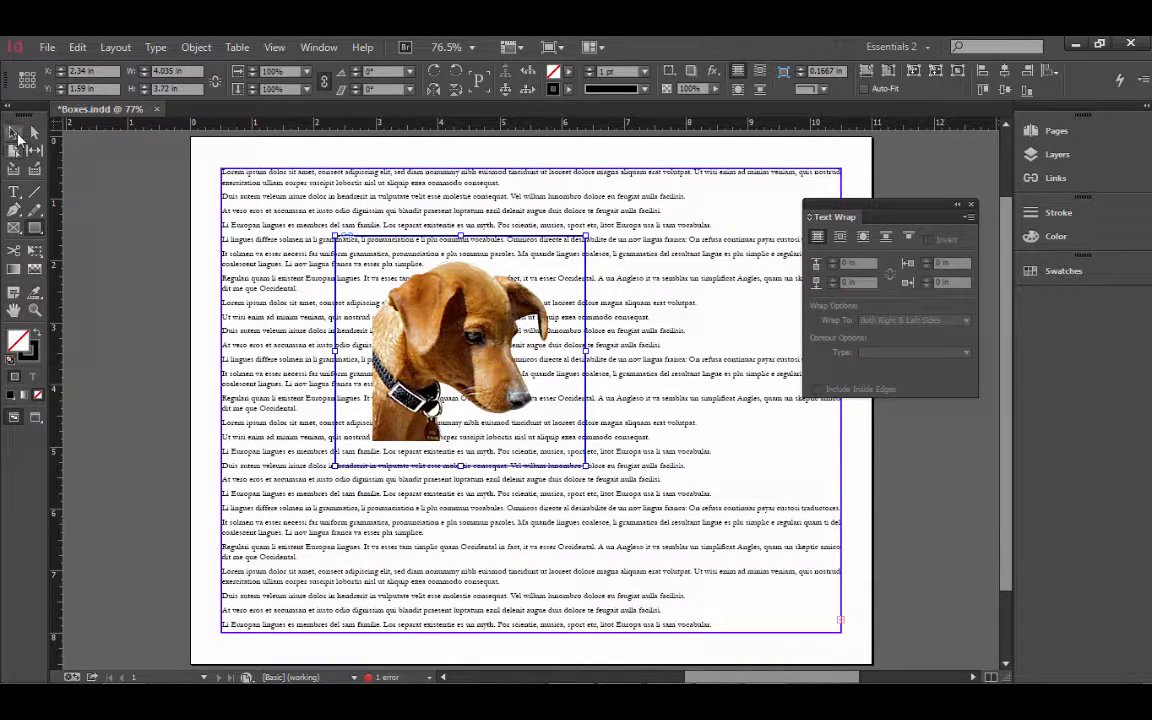
- Move the dog down-right and wrap text around its Photoshop Path contour, Path 1
left_click_drag(407, 241, 425, 283)
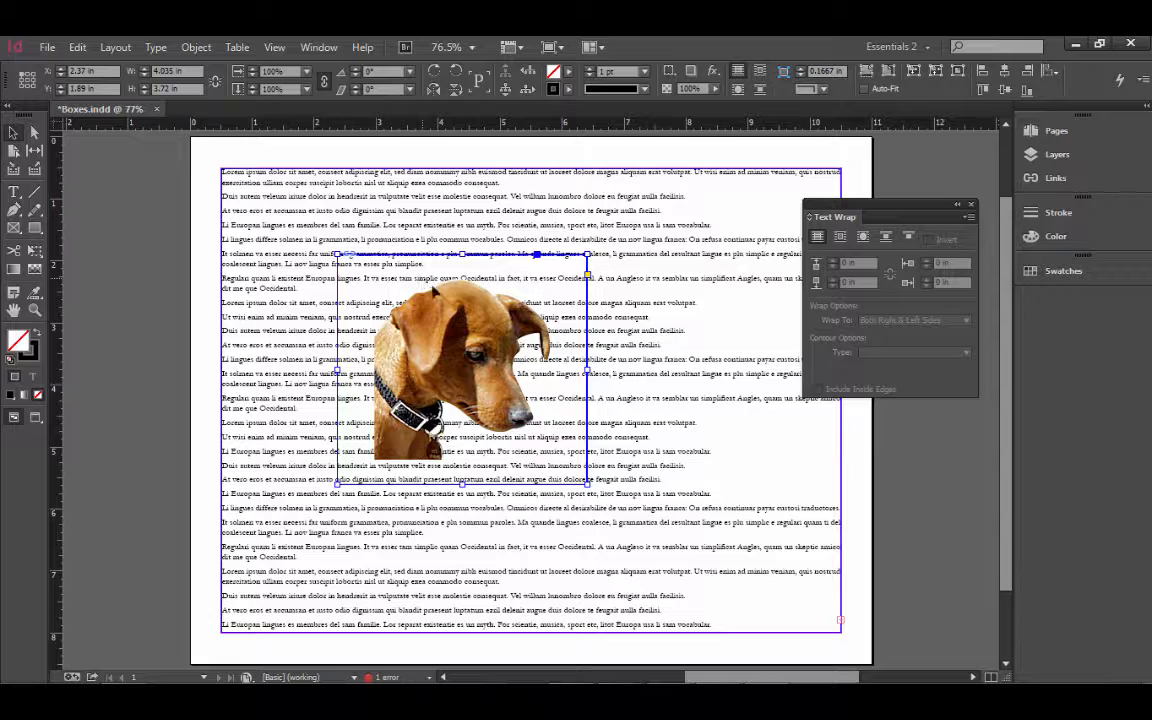
left_click(864, 238)
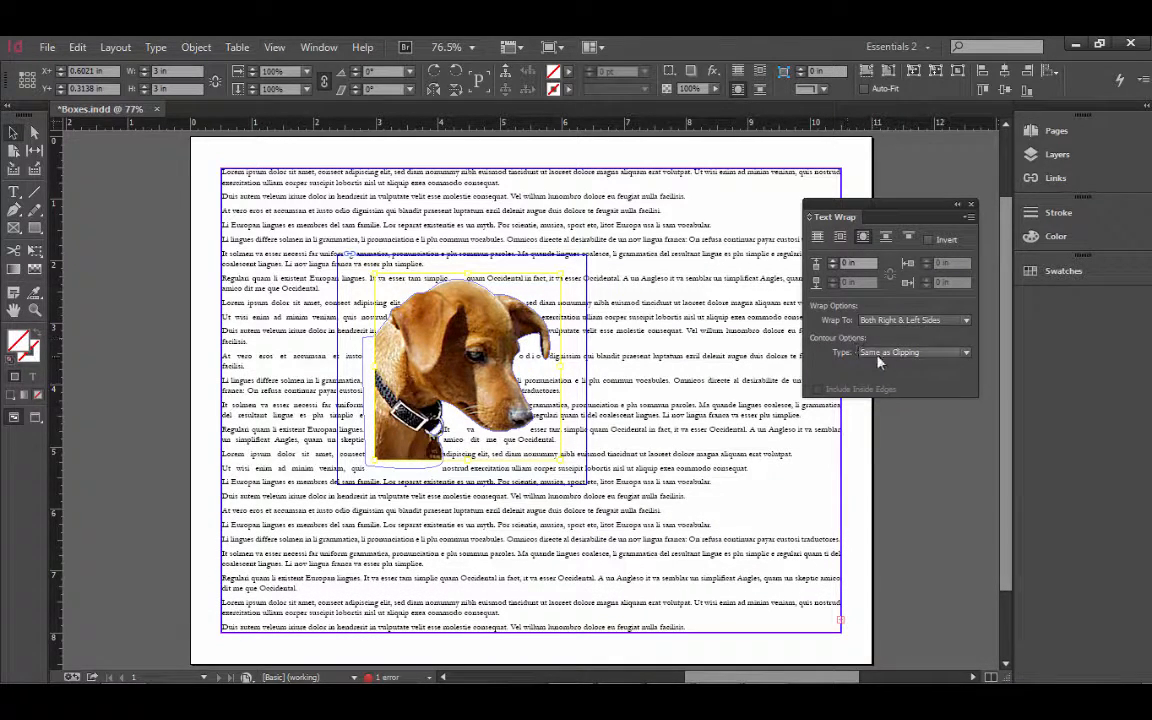
left_click(878, 354)
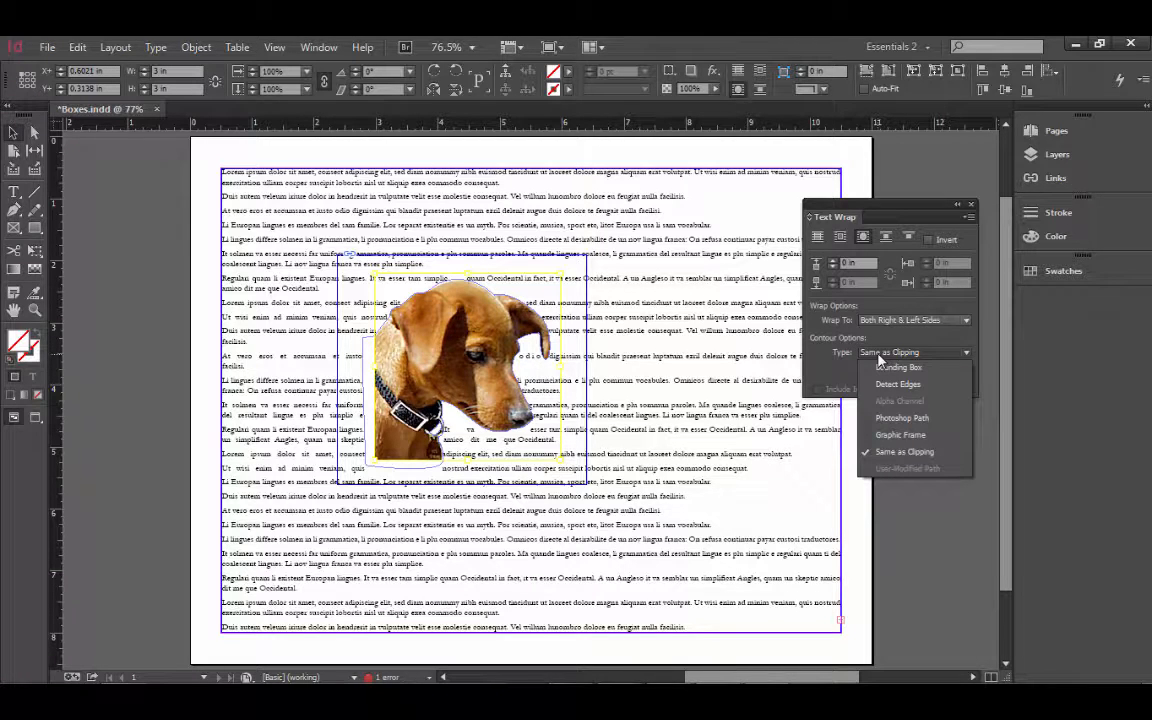
left_click(936, 419)
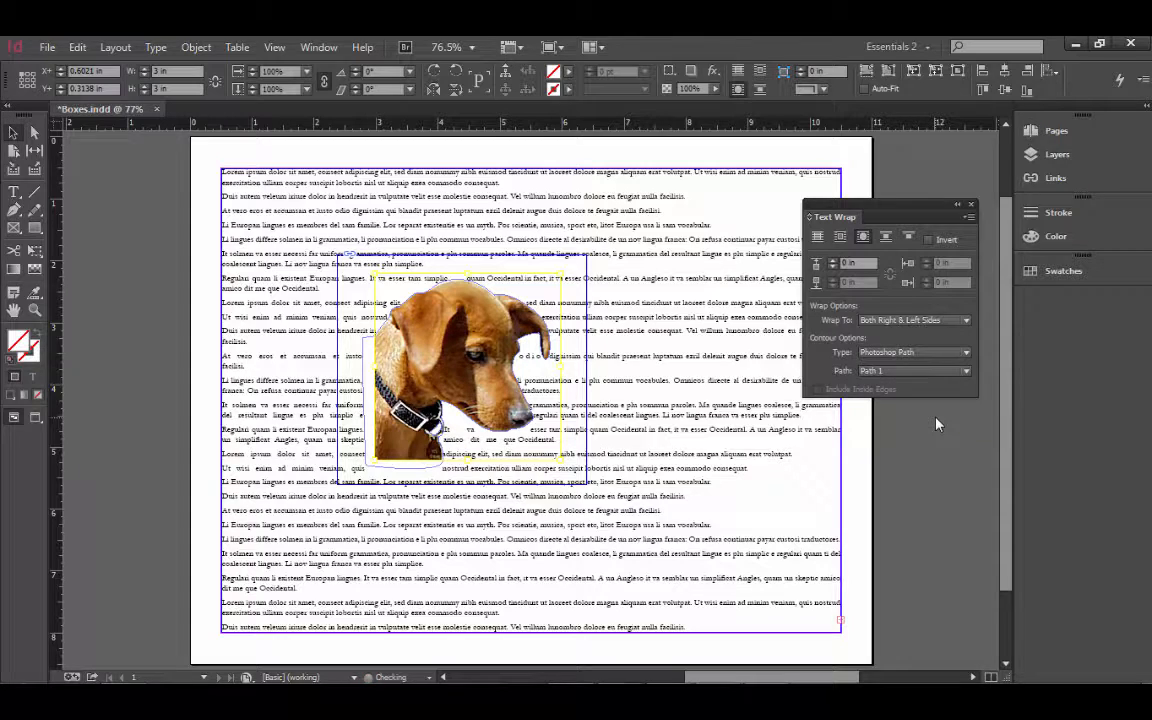
left_click(910, 372)
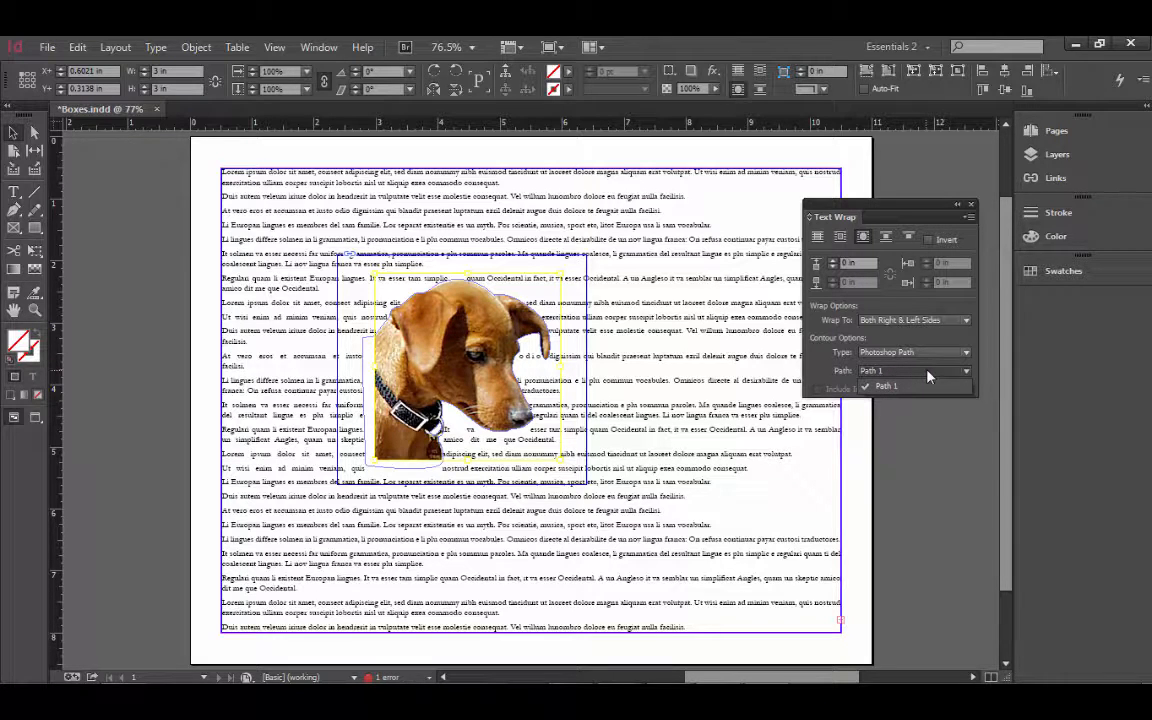
left_click(924, 374)
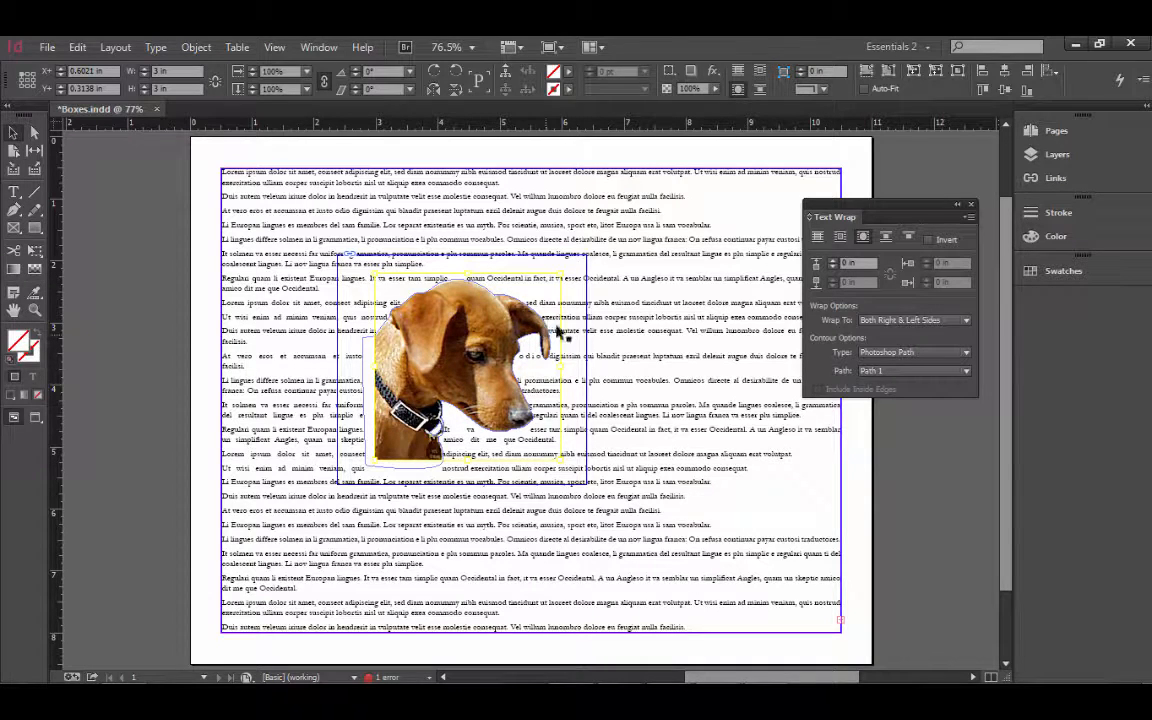
- Set the dog's wrap offset to 0.0625 in
left_click(833, 261)
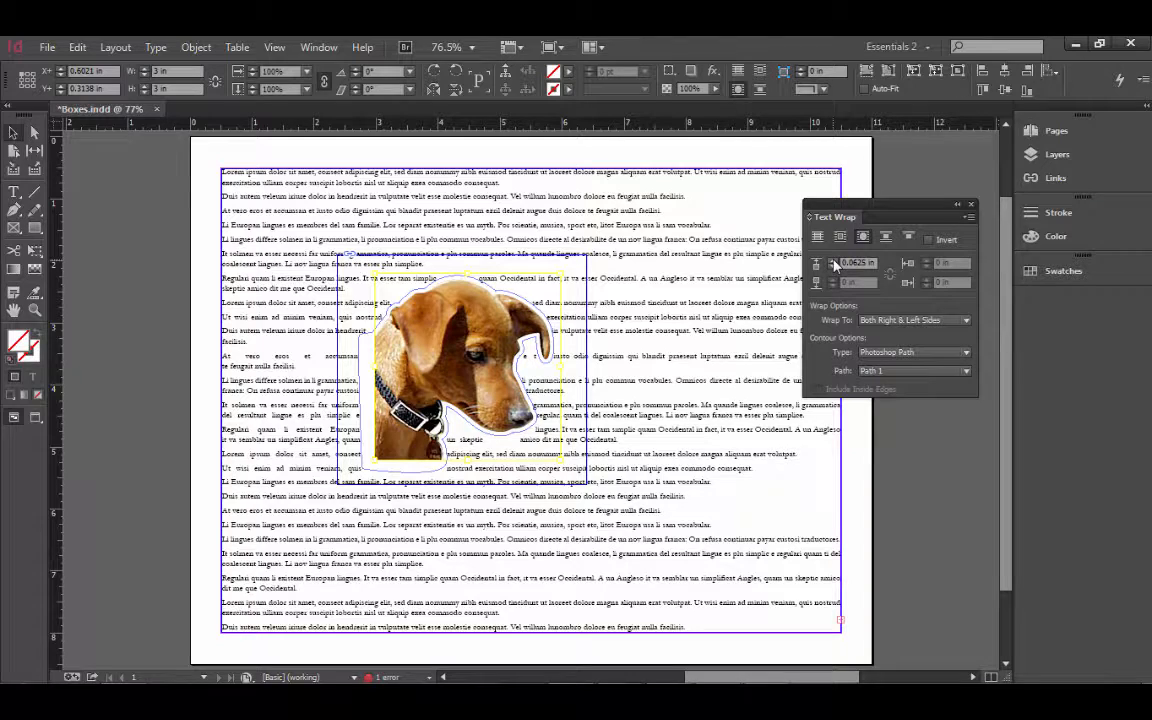
left_click(833, 260)
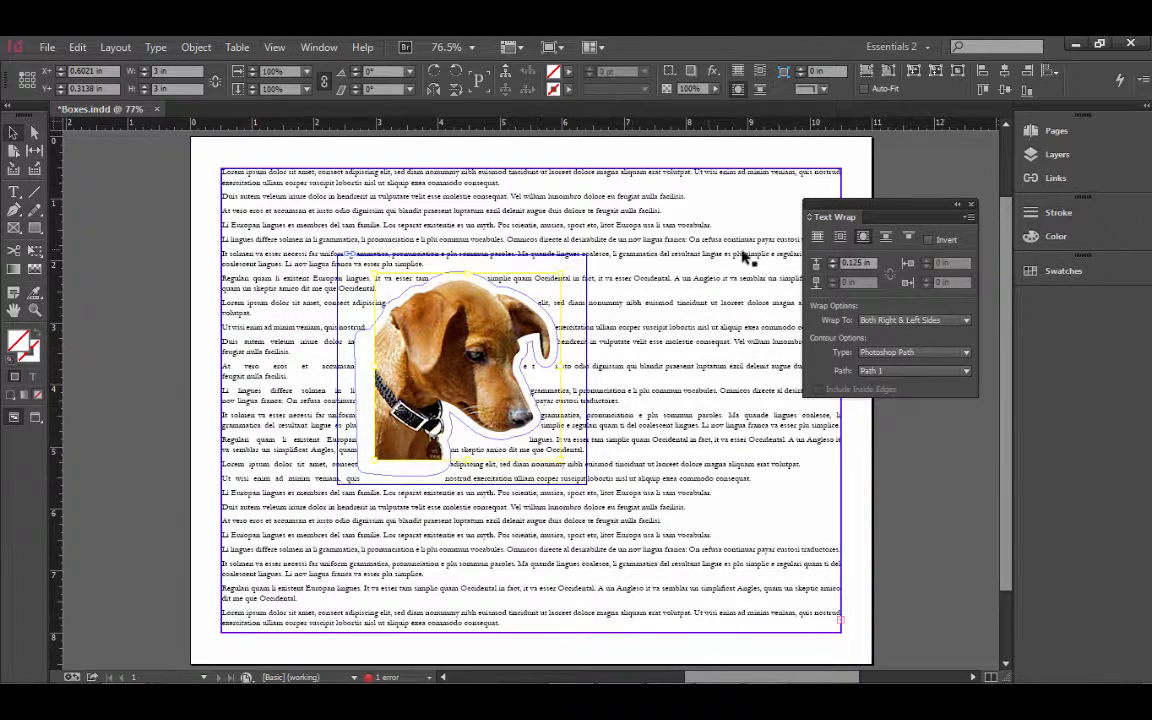
key("ctrl+z")
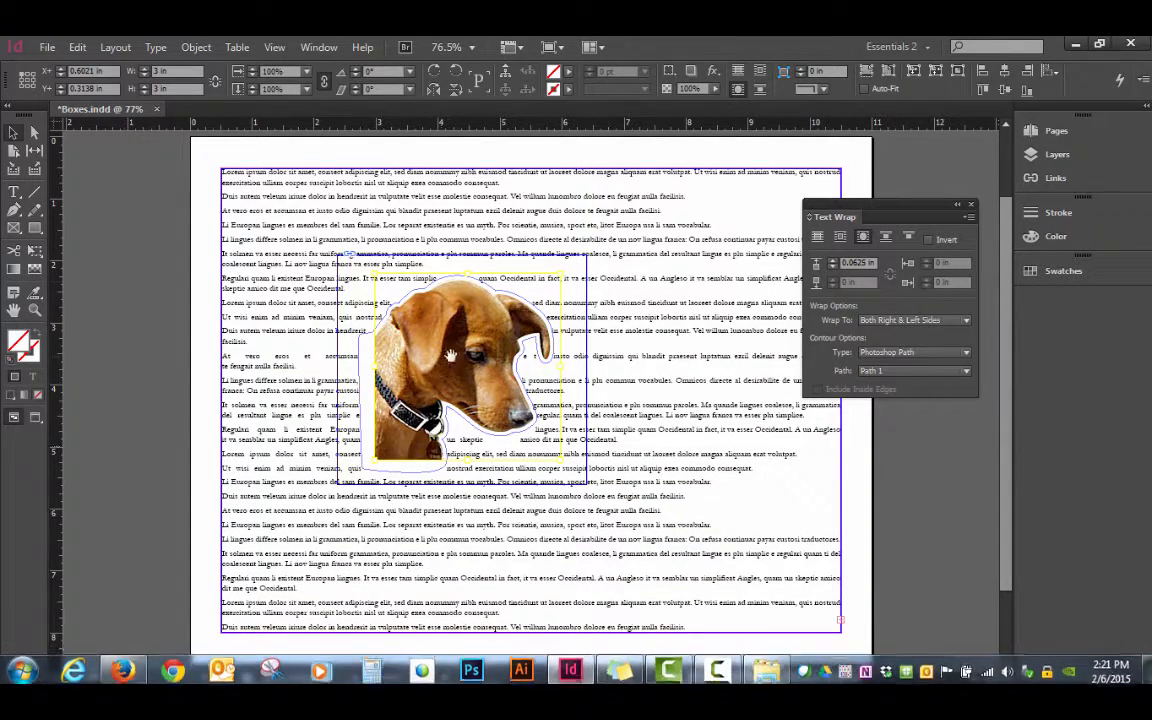
- Zoom to 150% and bring the dog image into the middle of view
key("ctrl+equal")
key("ctrl+equal")
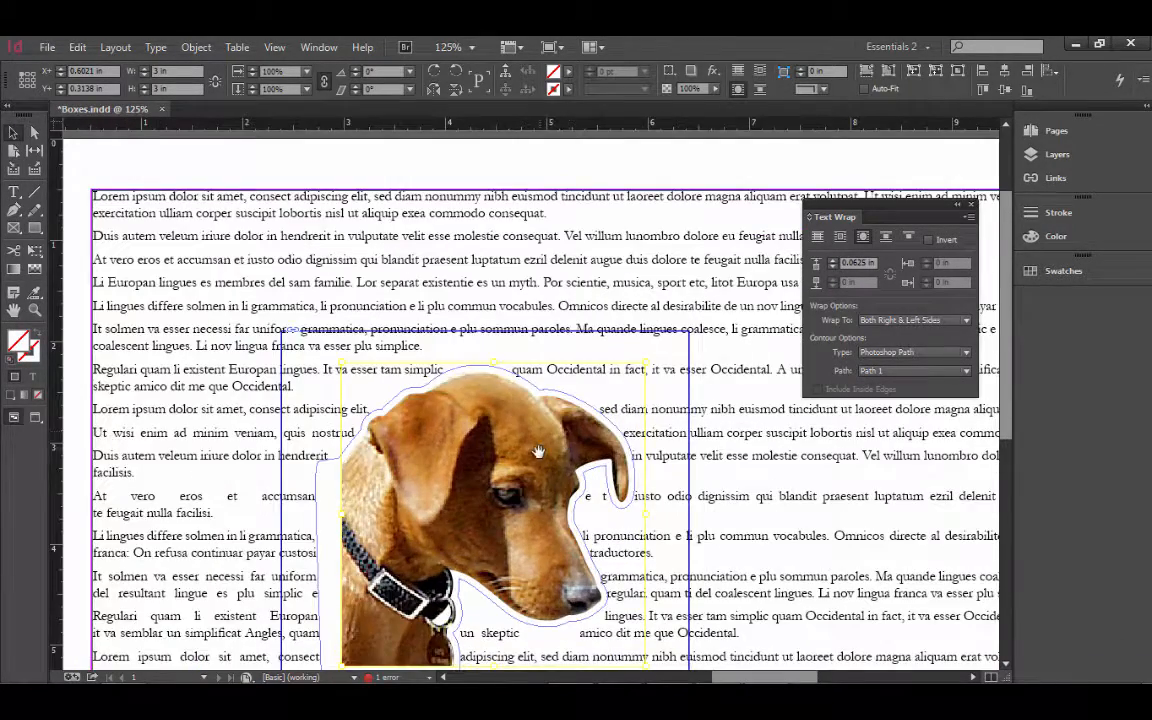
key("ctrl+equal")
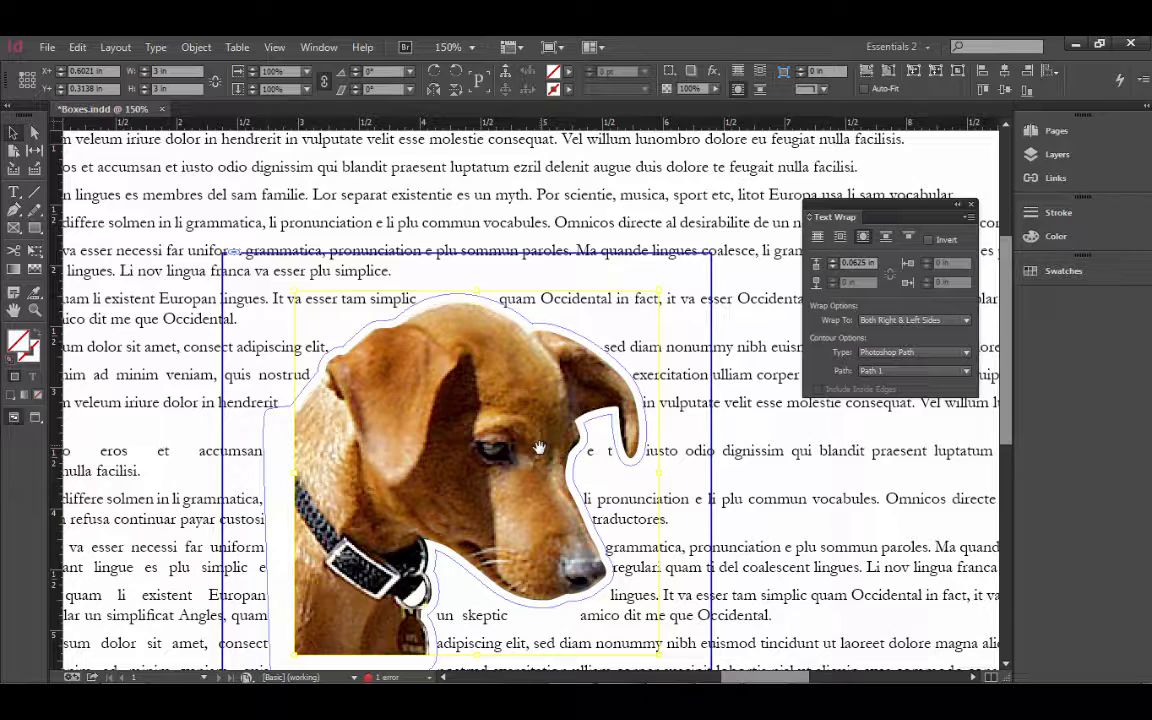
left_click_drag(539, 448, 399, 375)
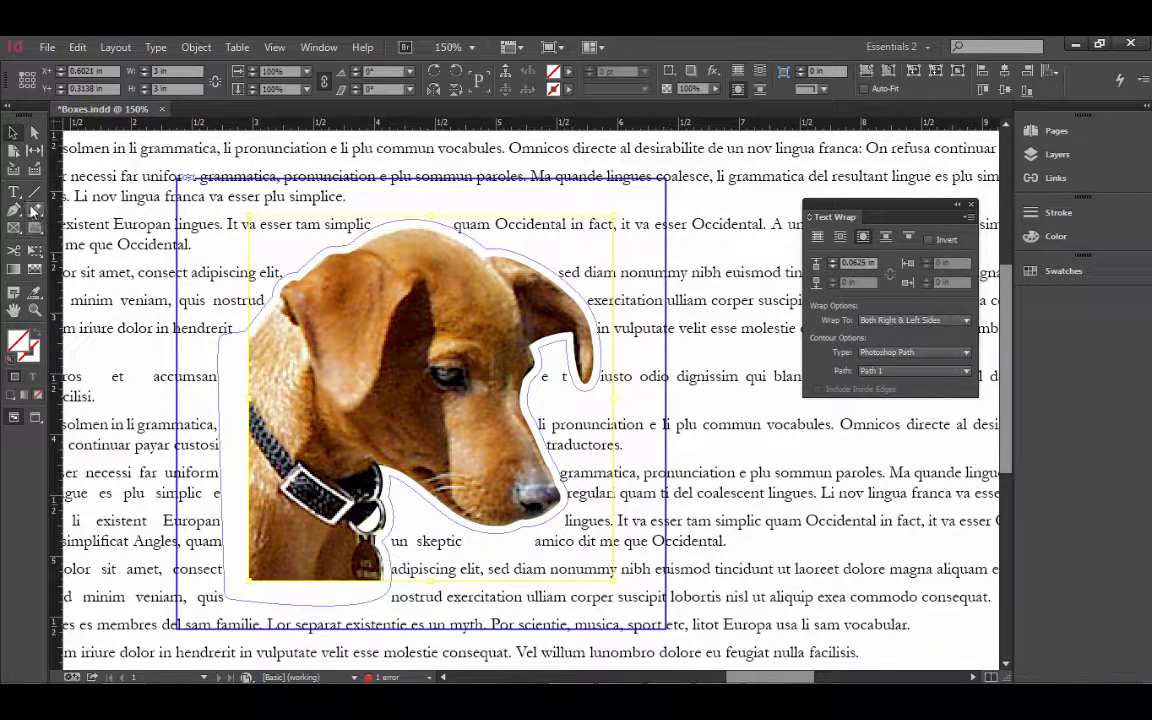
- Reshape the dog's wrap path near its ear with the Direct Selection tool
left_click(34, 132)
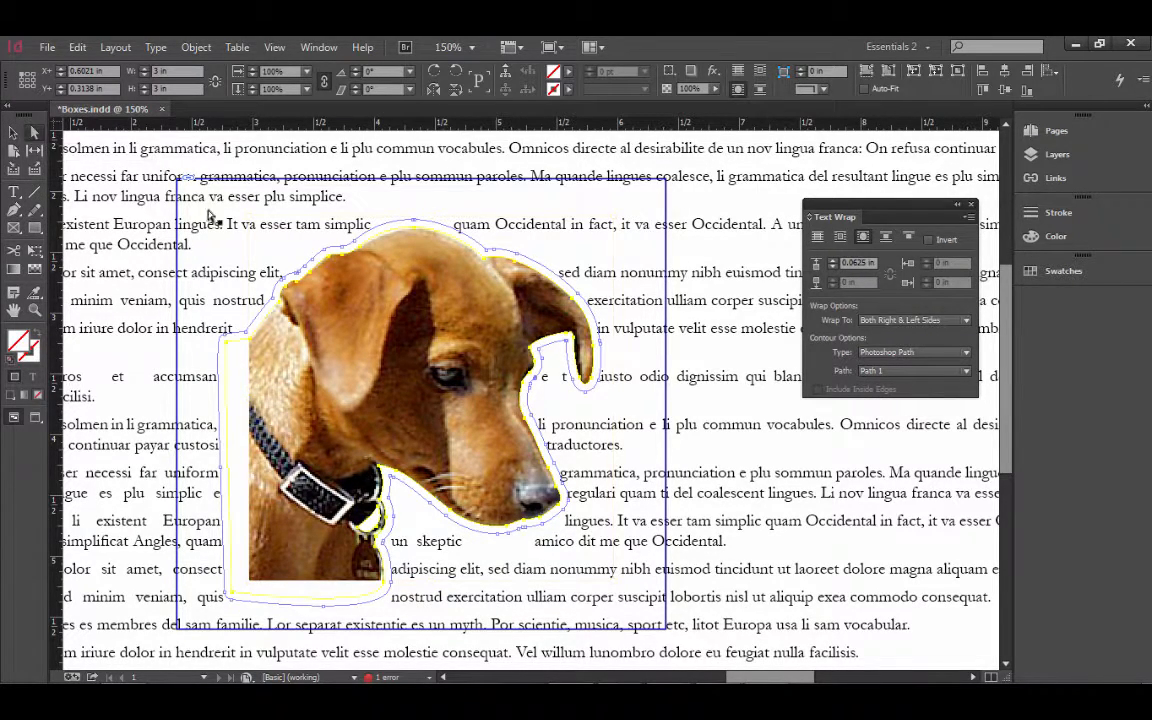
left_click(415, 220)
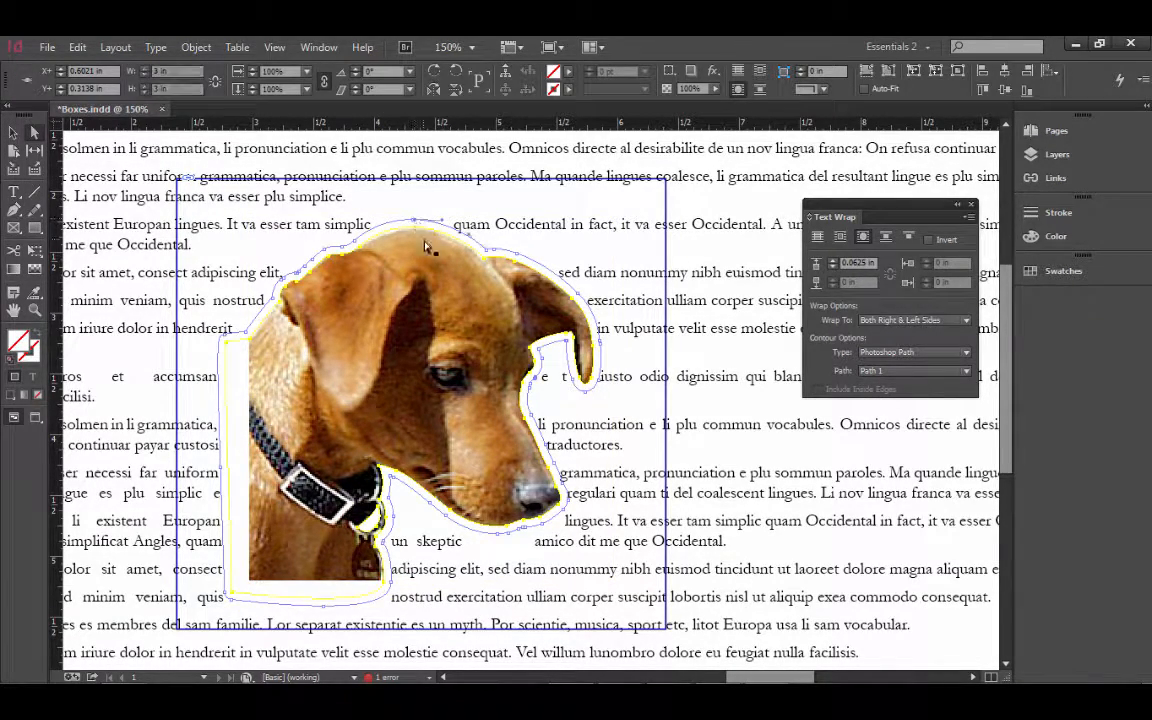
left_click(490, 258)
left_click_drag(524, 268, 628, 285)
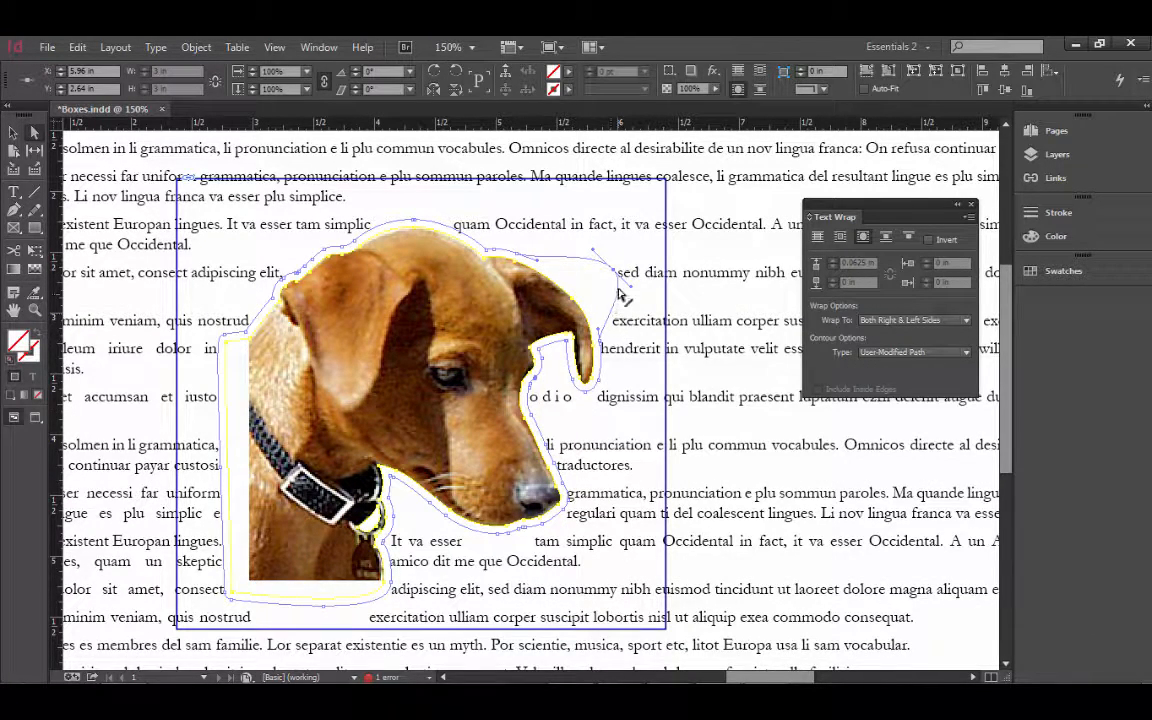
left_click_drag(619, 287, 576, 290)
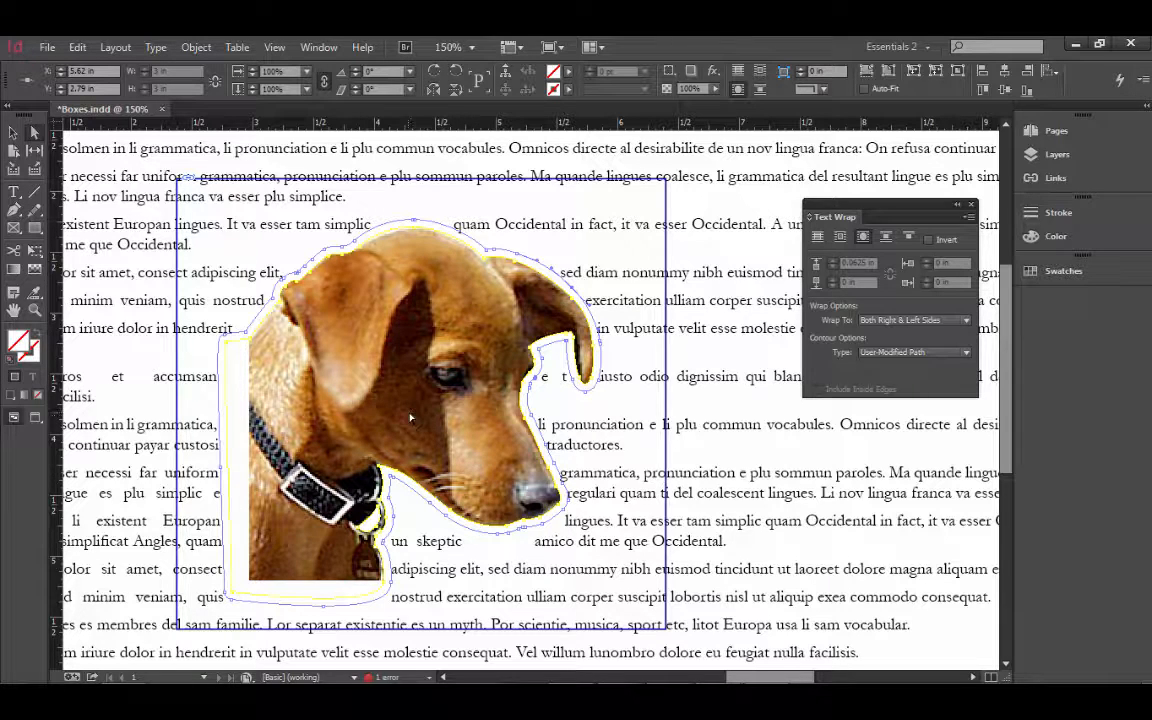
- Delete the dog image and place Basketball with Alpha Channel.tif into the empty frame
left_click(407, 353)
key("Delete")
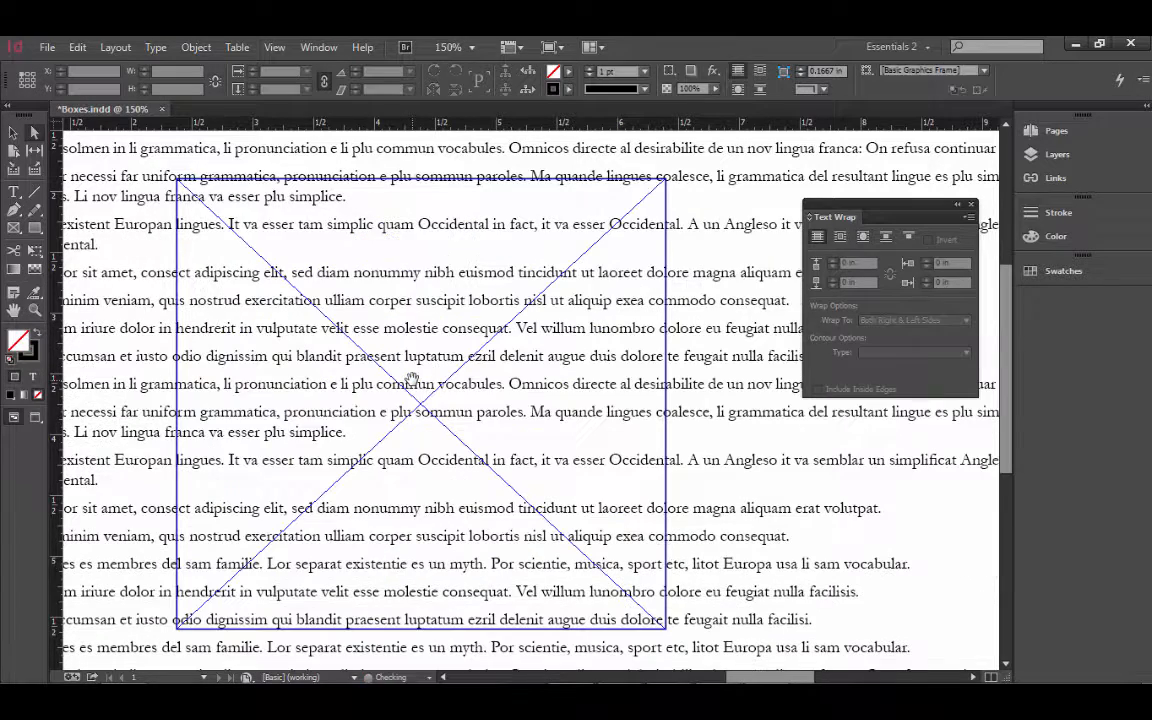
left_click(290, 183)
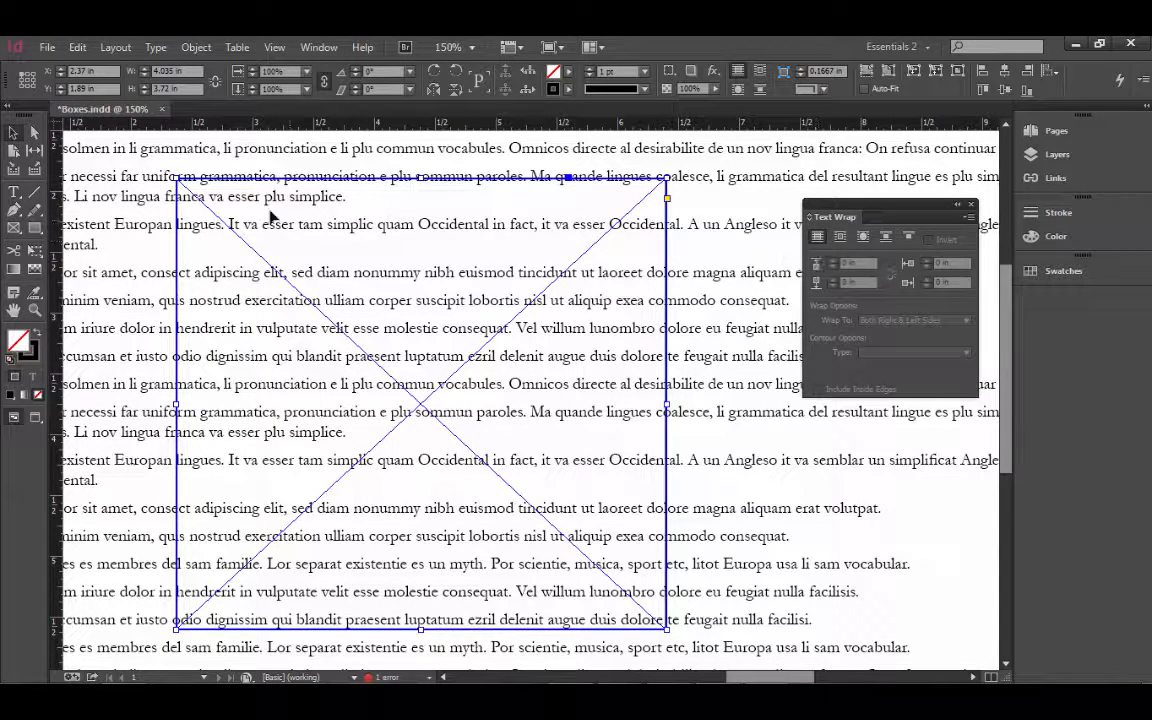
left_click(46, 46)
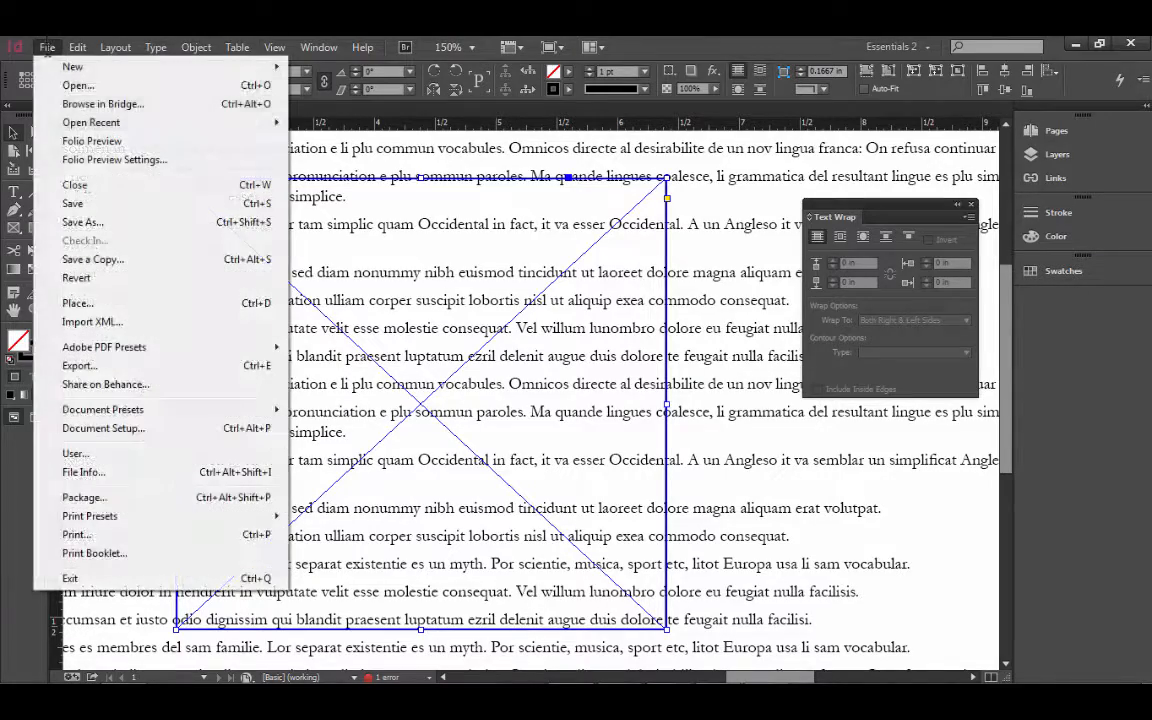
left_click(80, 302)
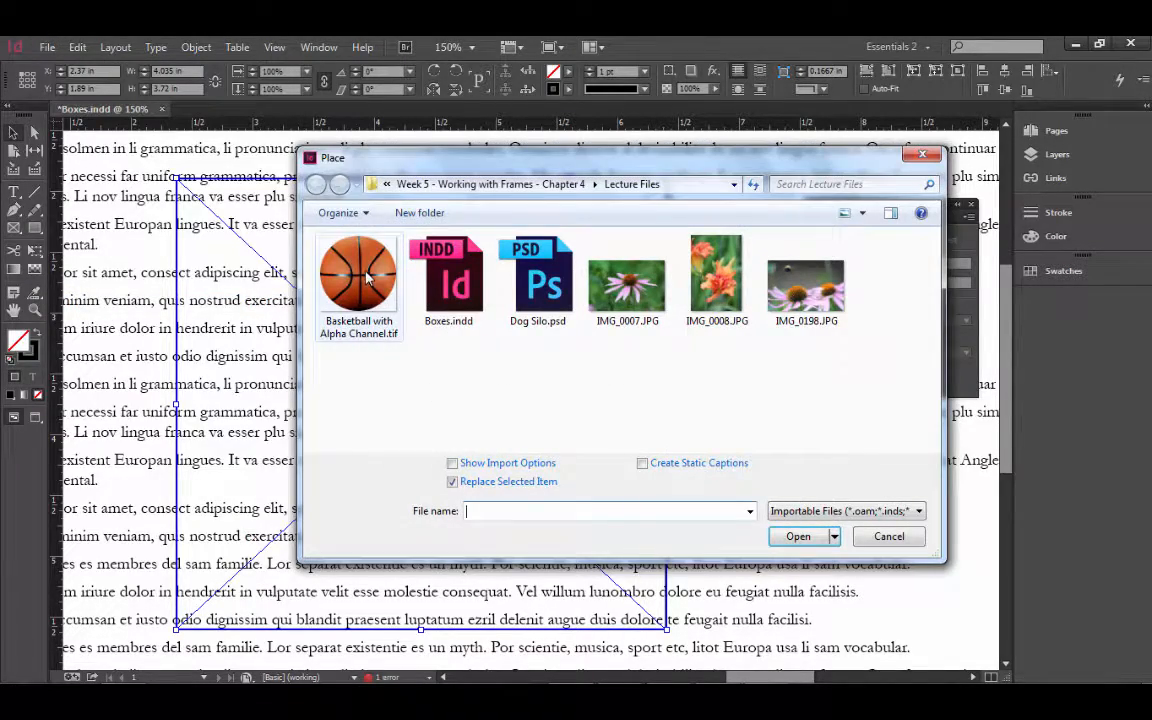
left_click(372, 322)
left_click(800, 537)
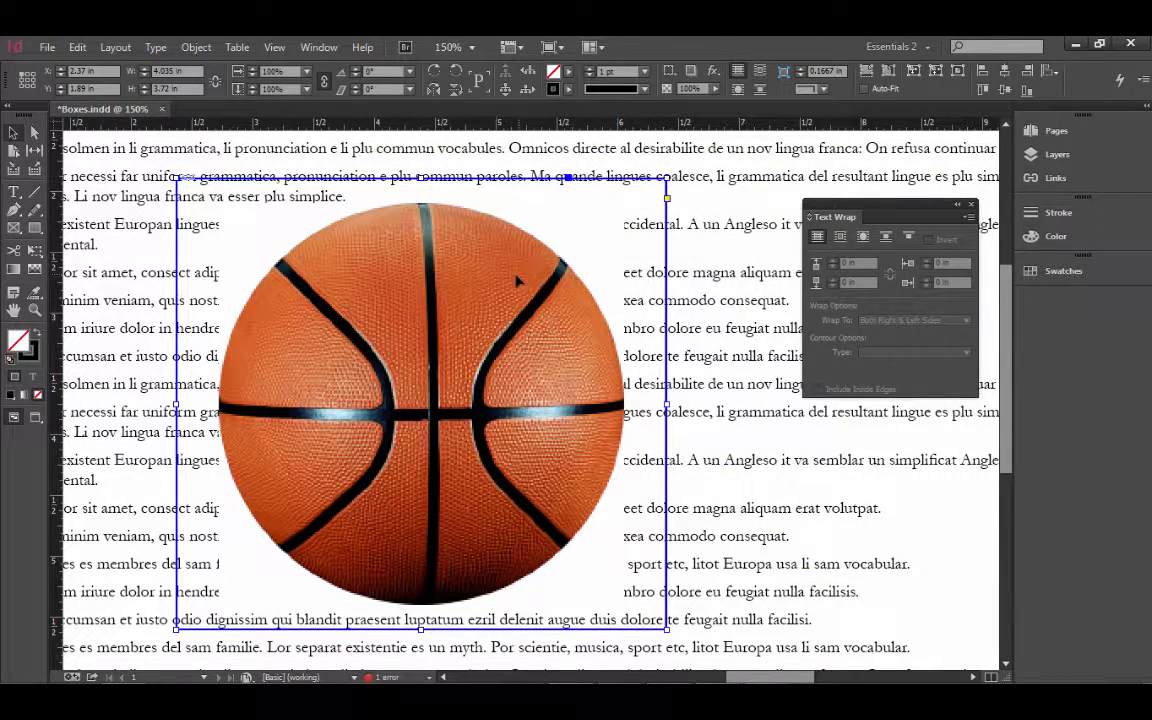
- Wrap text around the ball's shape using the Alpha Channel contour, Background copy Mask copy
left_click(863, 237)
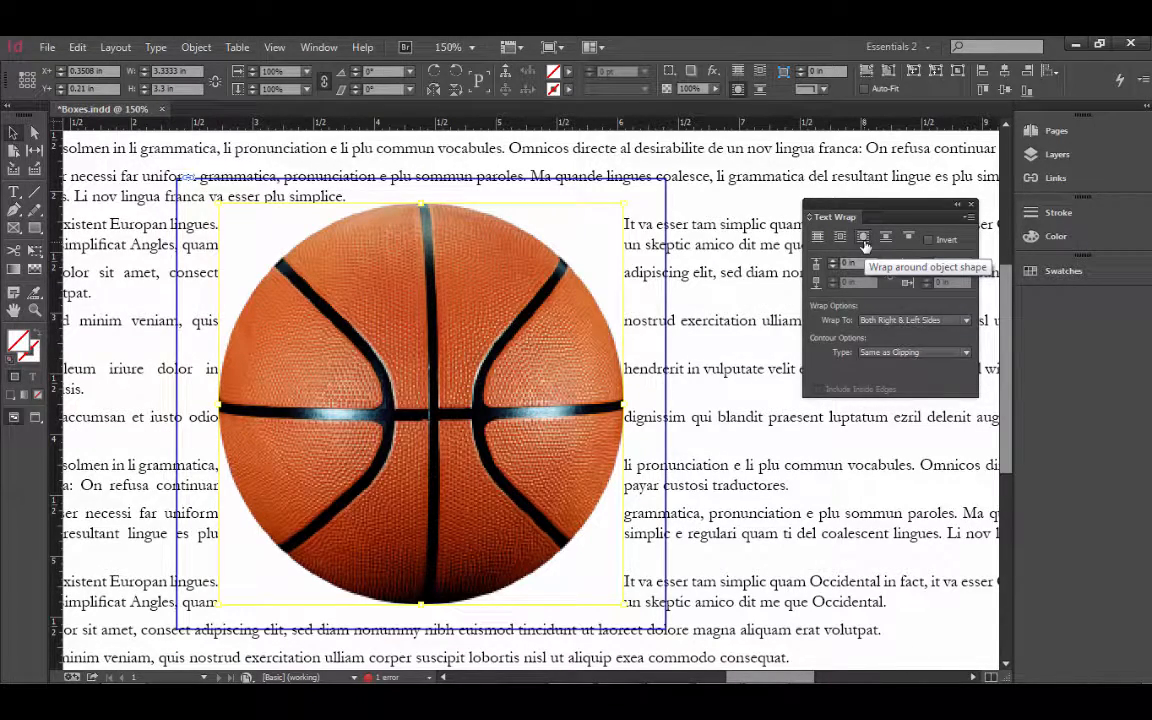
left_click(868, 352)
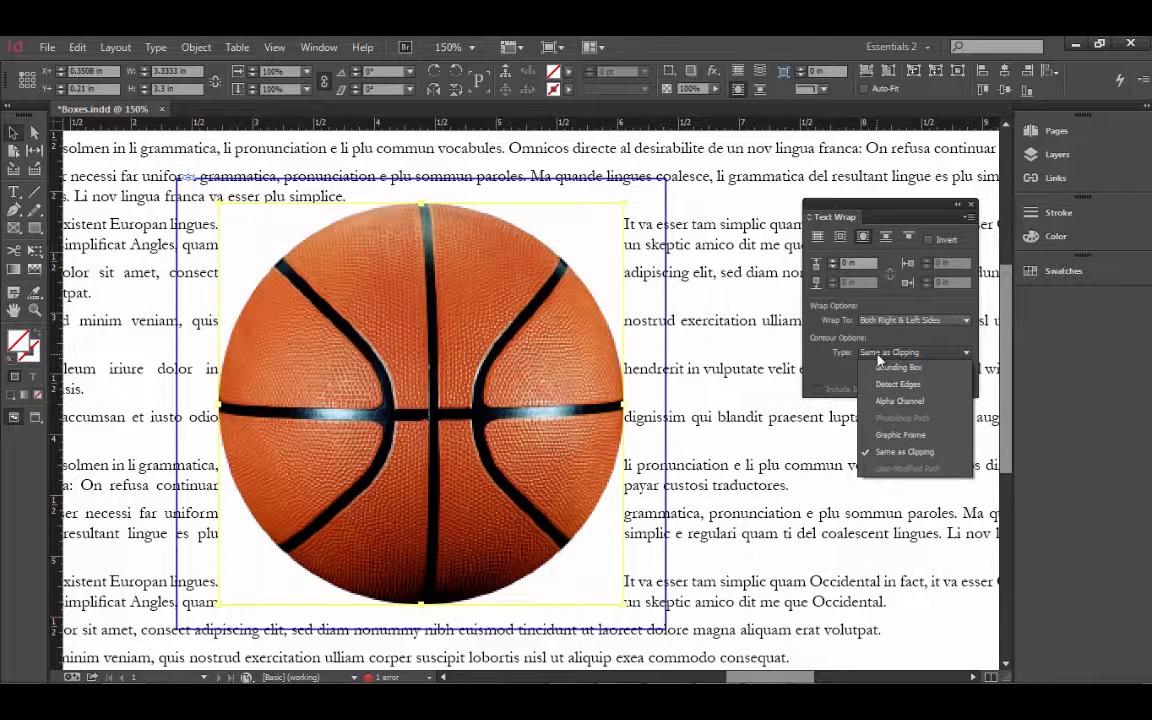
left_click(910, 401)
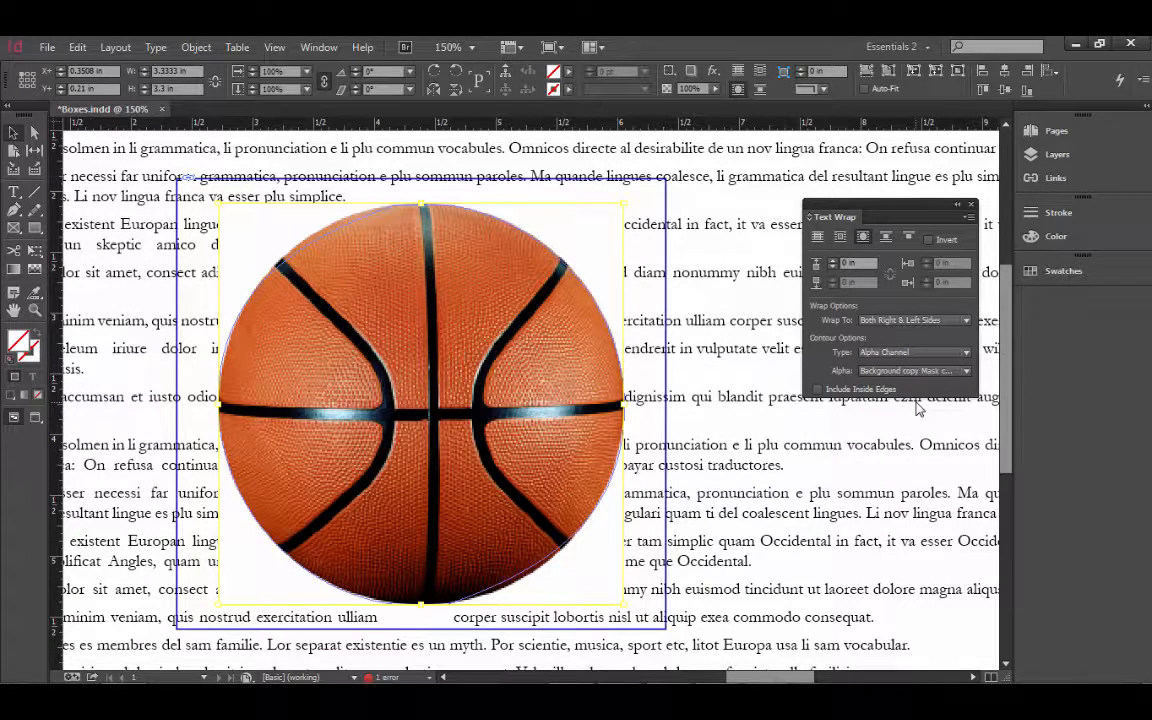
left_click(914, 371)
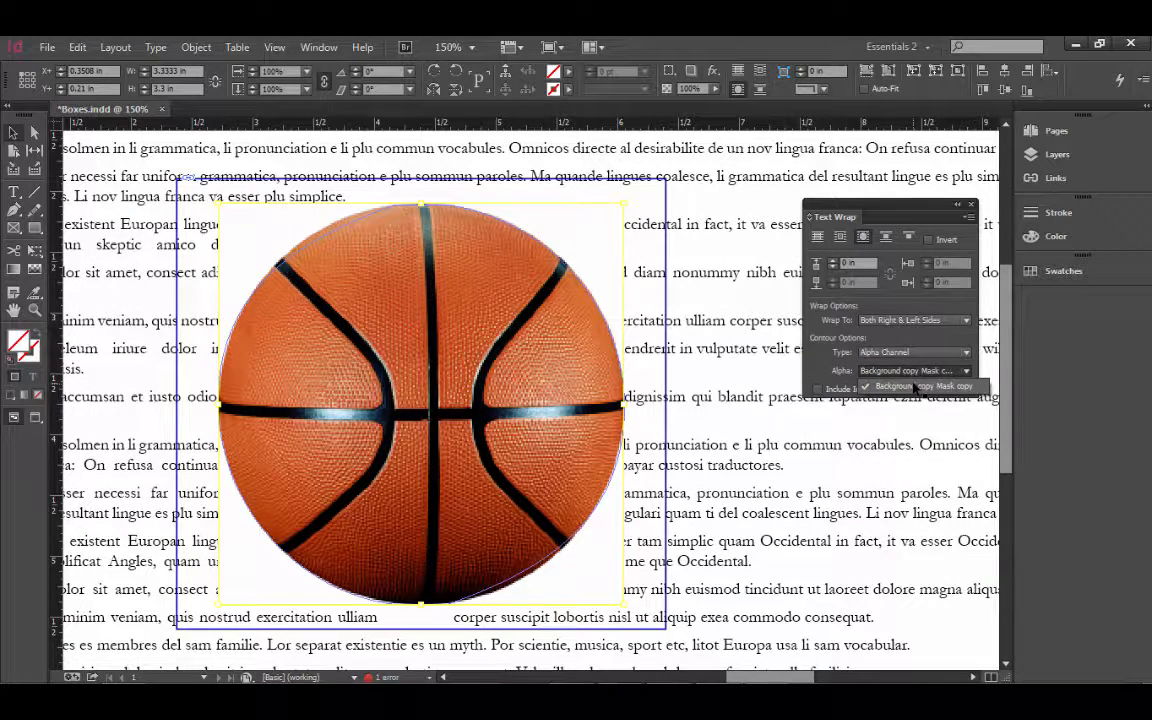
left_click(914, 386)
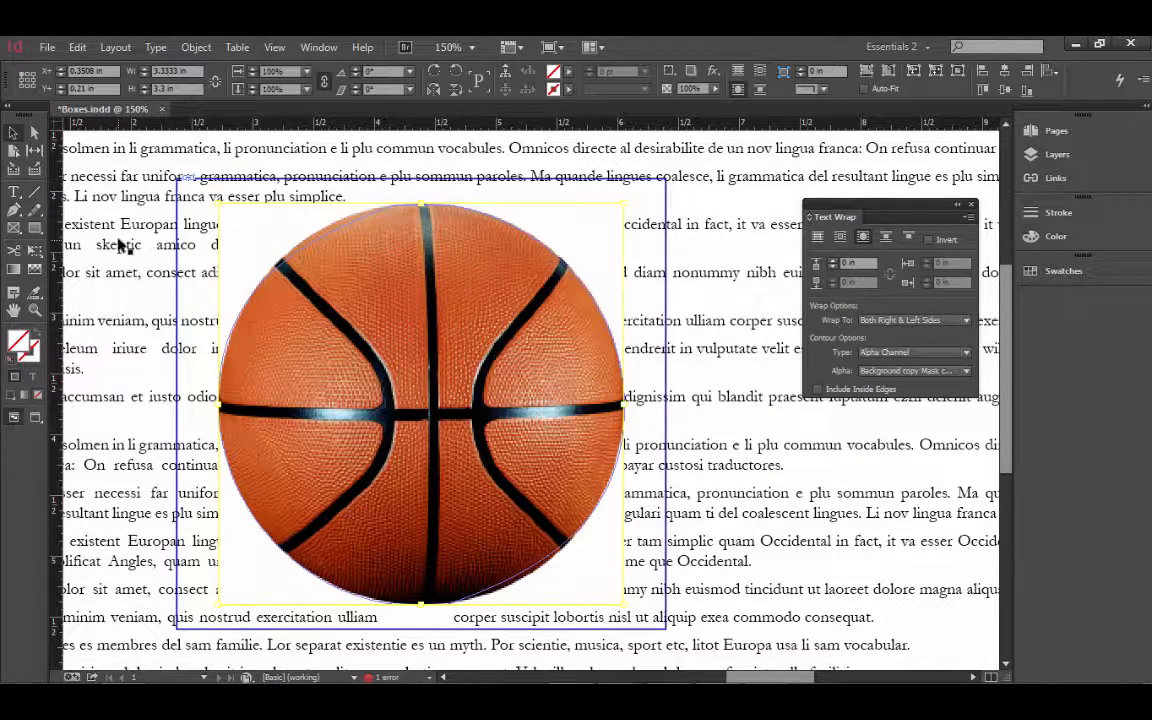
- Set the basketball's wrap offset to 0.125 in
left_click(833, 262)
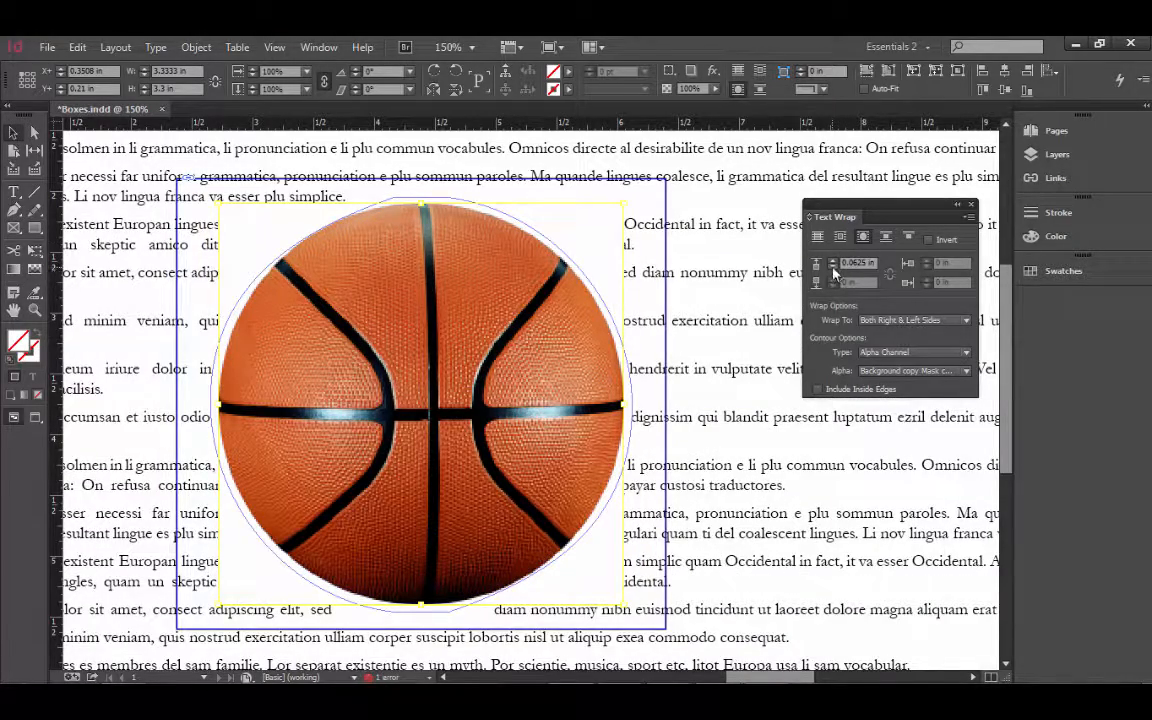
left_click(833, 267)
left_click(834, 262)
left_click(834, 262)
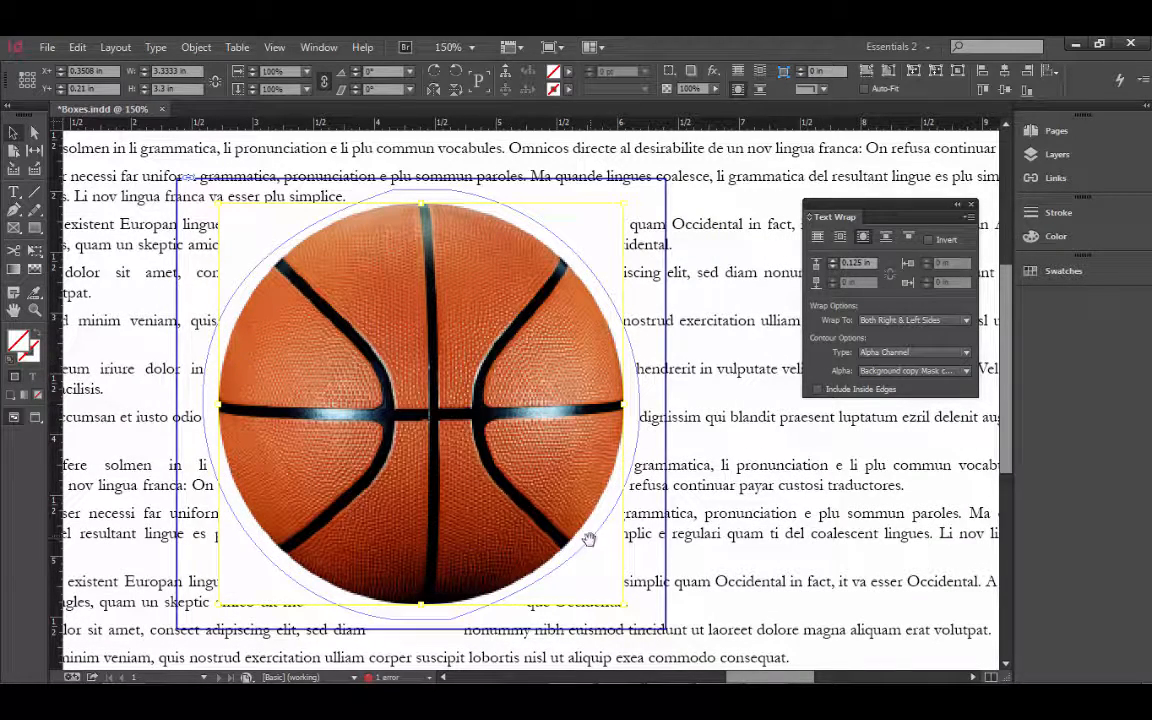